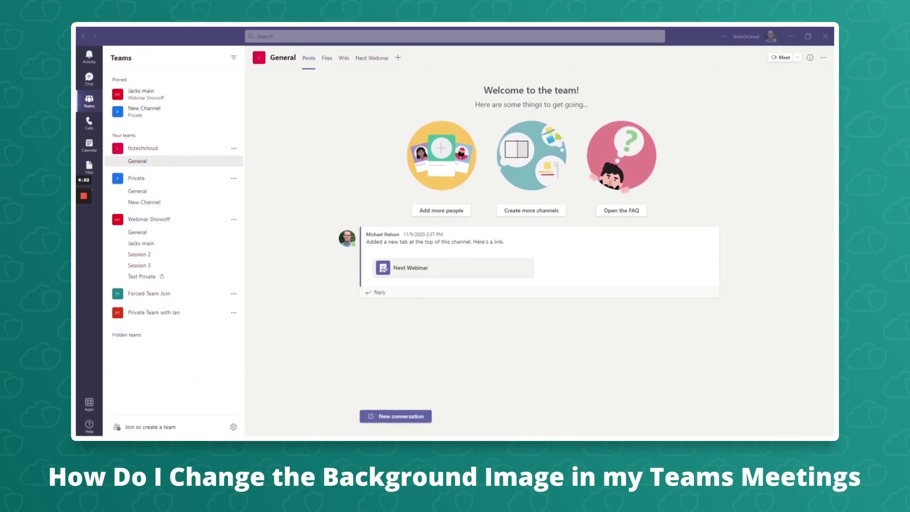
Step: Start a meeting from the General channel of the tlctechcloud team and turn on the camera
{"action": "left_click", "coordinate": [89, 78]}
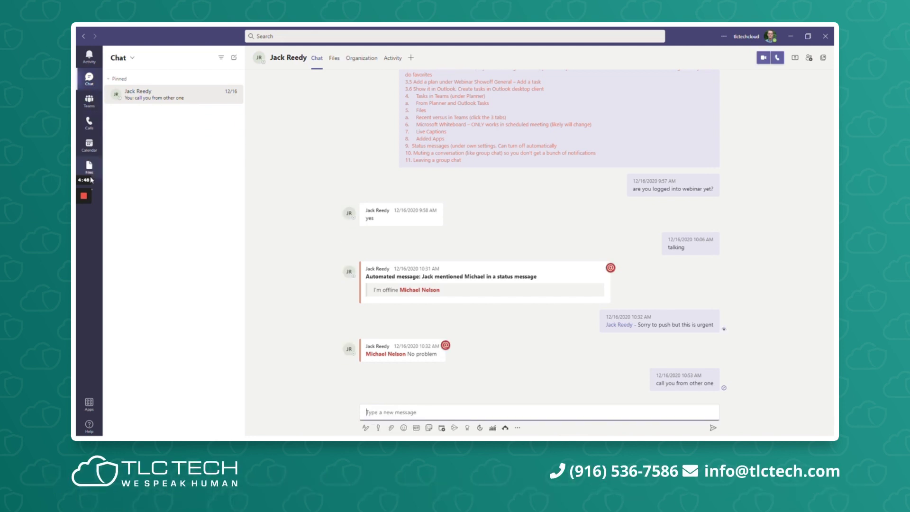
{"action": "left_click", "coordinate": [89, 100]}
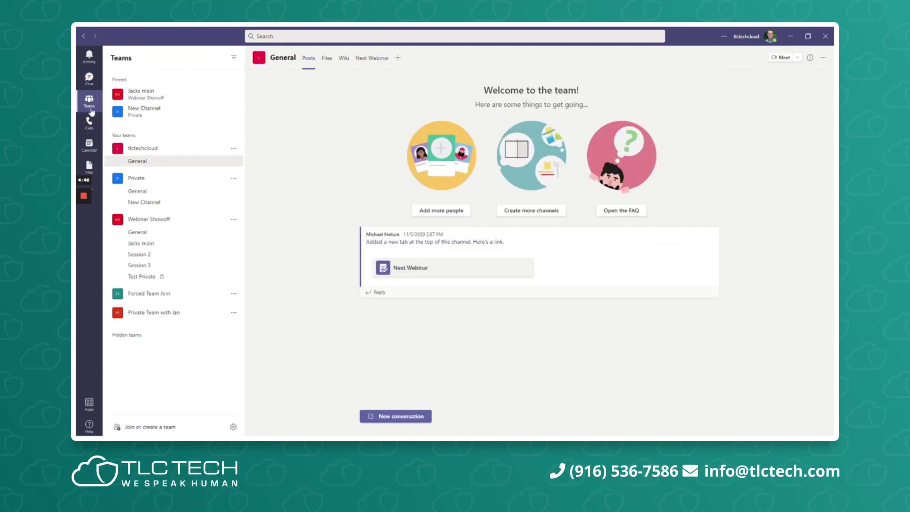
{"action": "left_click", "coordinate": [782, 58]}
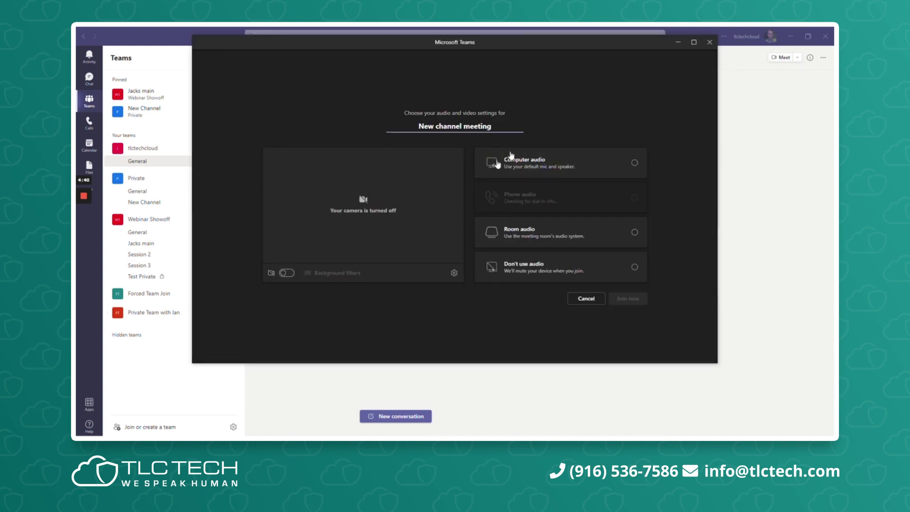
{"action": "left_click", "coordinate": [290, 275]}
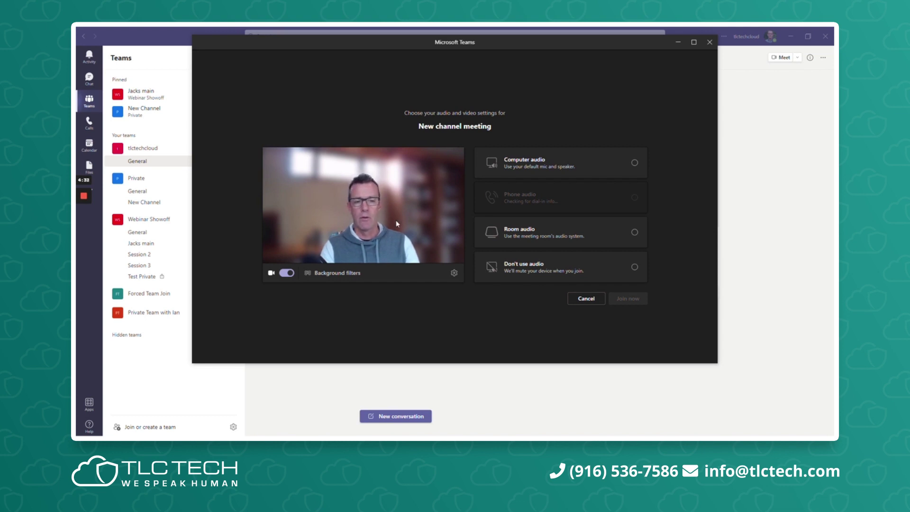
Step: Open the background filter settings for the camera preview
{"action": "left_click", "coordinate": [340, 273]}
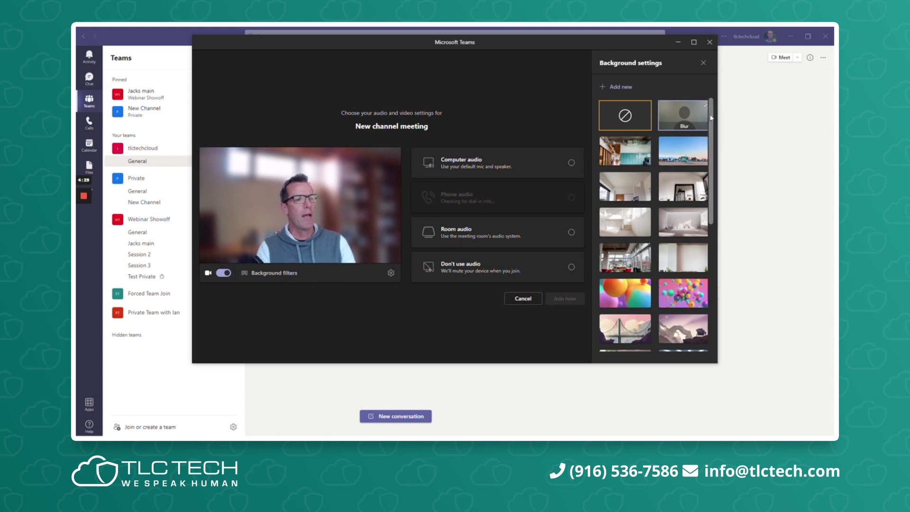
{"action": "left_click", "coordinate": [704, 63]}
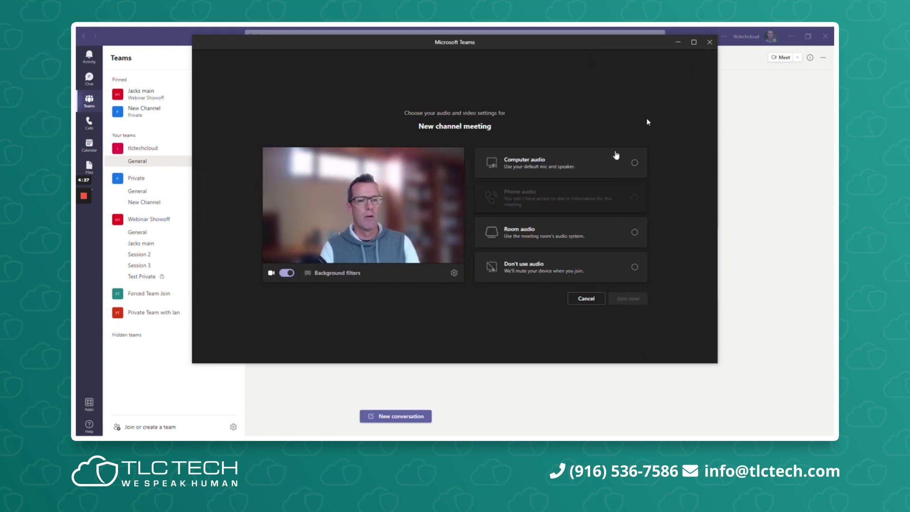
{"action": "left_click", "coordinate": [337, 274]}
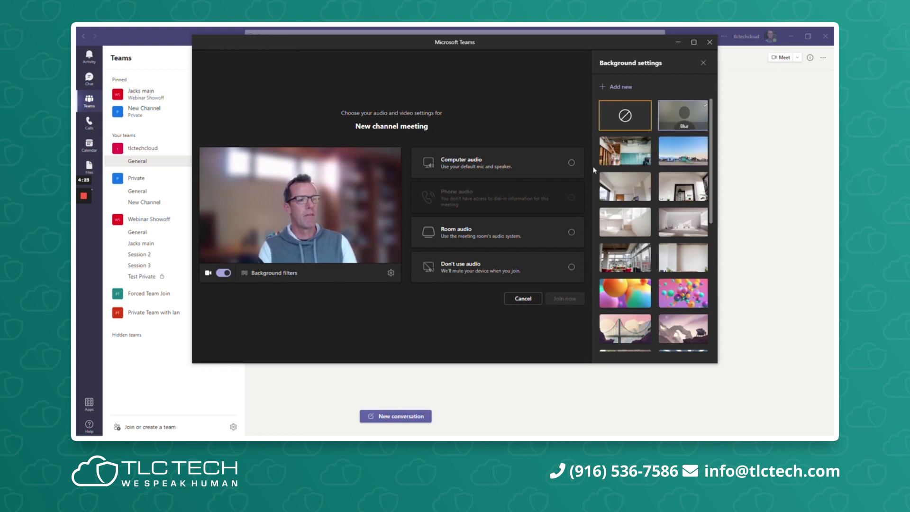
Step: Try the Contemporary Office 3 and Beach backgrounds on the camera preview and switch back to Blur
{"action": "left_click", "coordinate": [614, 154]}
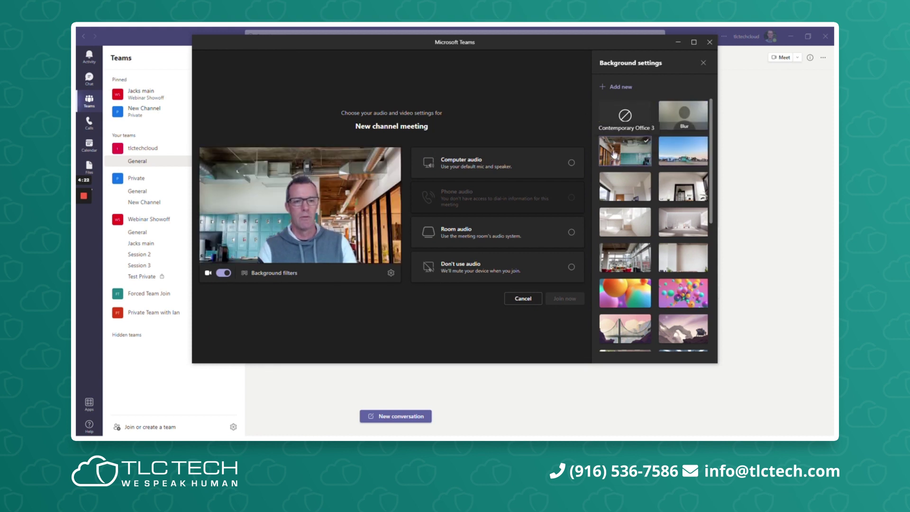
{"action": "left_click", "coordinate": [690, 158]}
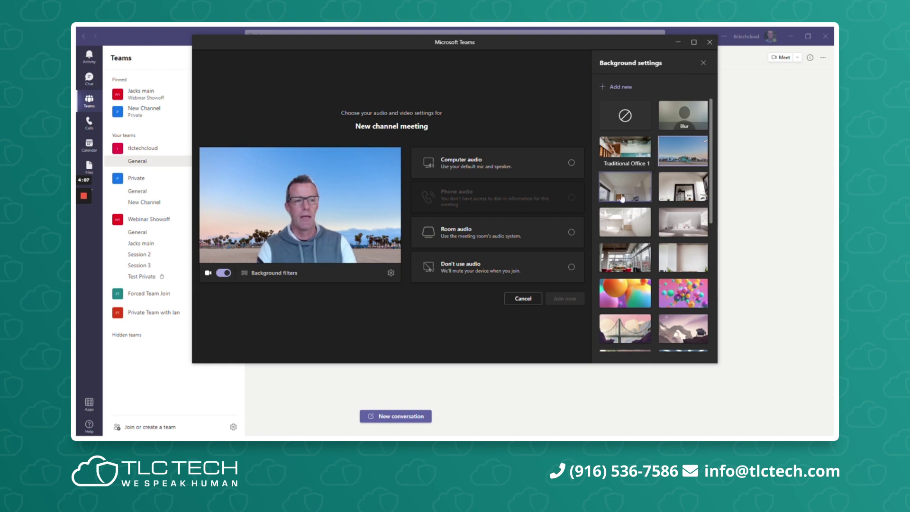
{"action": "left_click", "coordinate": [646, 151]}
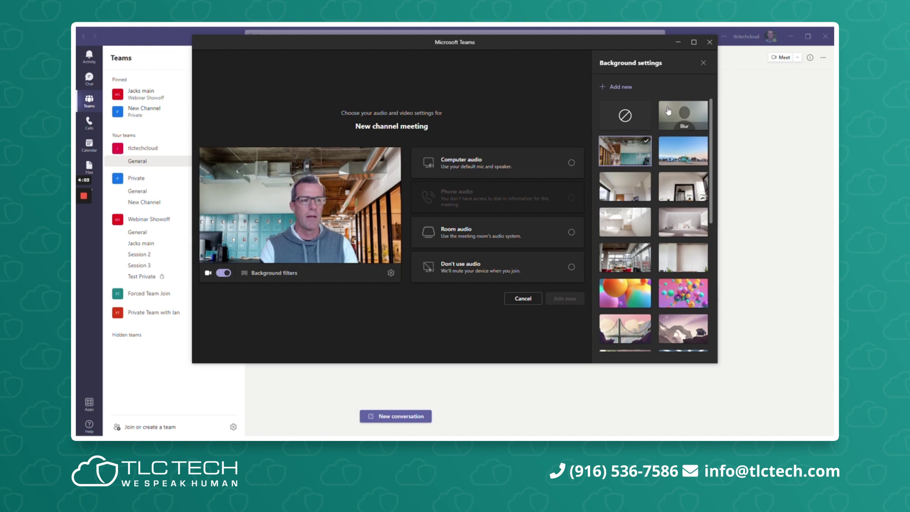
{"action": "left_click", "coordinate": [677, 120]}
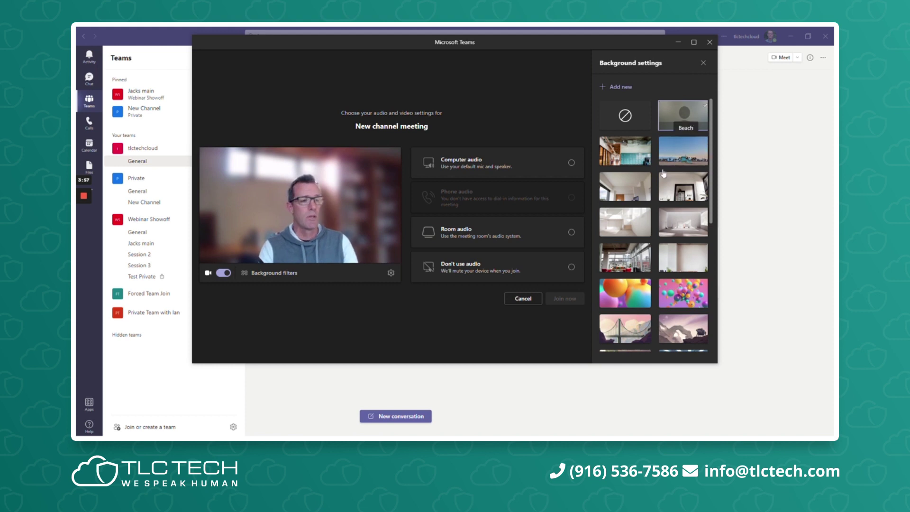
Step: Try several built-in backgrounds on the camera preview, including Traditional Office 1, Contemporary Office 1 and Fluent Sphere 2
{"action": "left_click", "coordinate": [638, 203]}
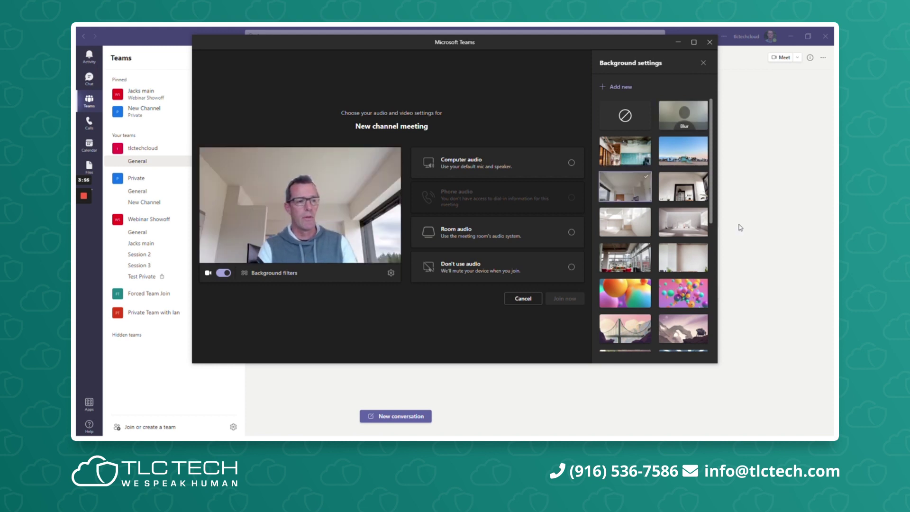
{"action": "left_click", "coordinate": [680, 191]}
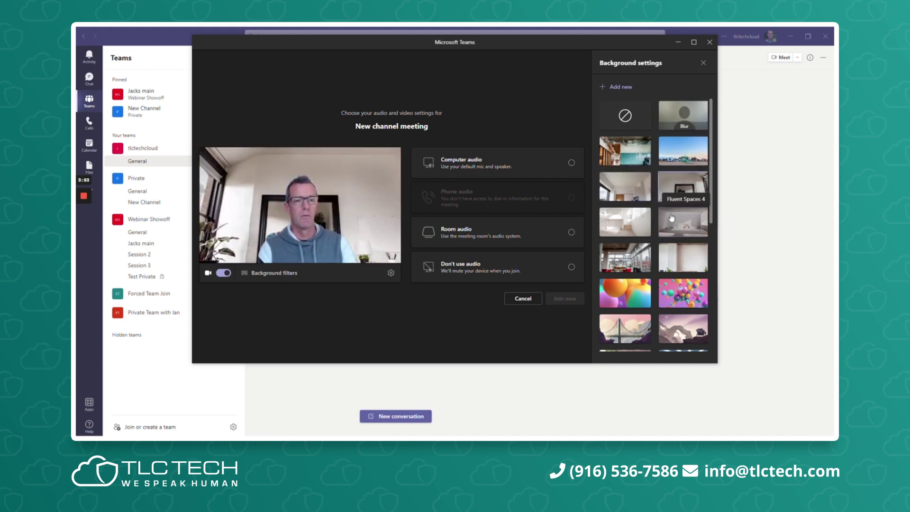
{"action": "left_click", "coordinate": [629, 263]}
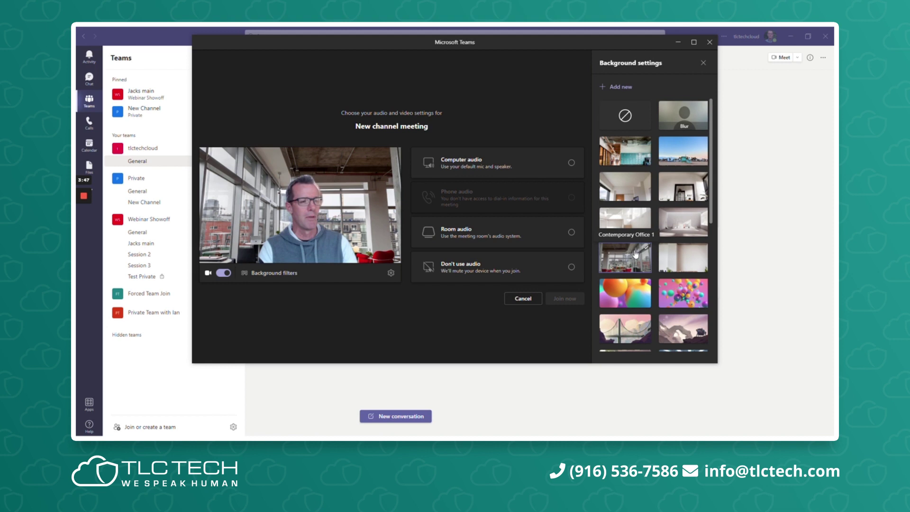
{"action": "scroll", "coordinate": [636, 255], "scroll_direction": "down", "scroll_amount": 2}
{"action": "left_click", "coordinate": [683, 179]}
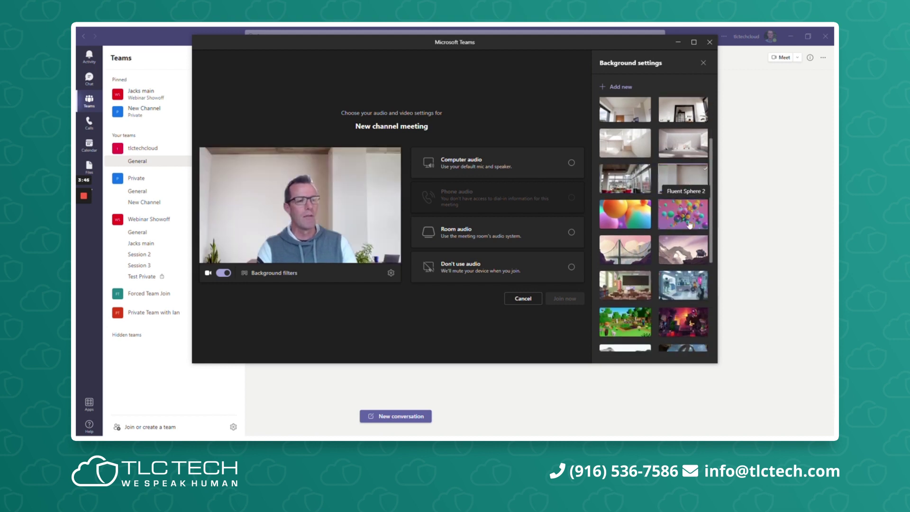
{"action": "left_click", "coordinate": [688, 220]}
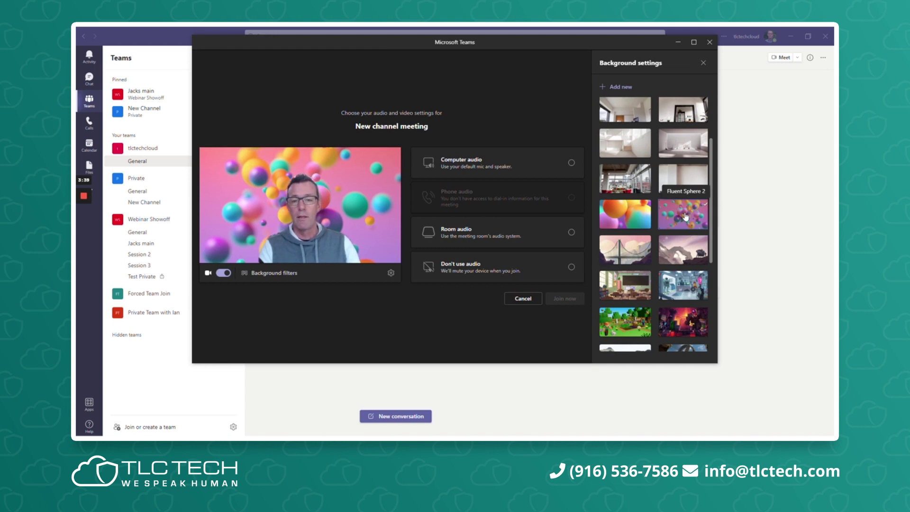
Step: Add IMG_0038.JPG from the Desktop's Photos folder as a custom background
{"action": "left_click", "coordinate": [624, 87]}
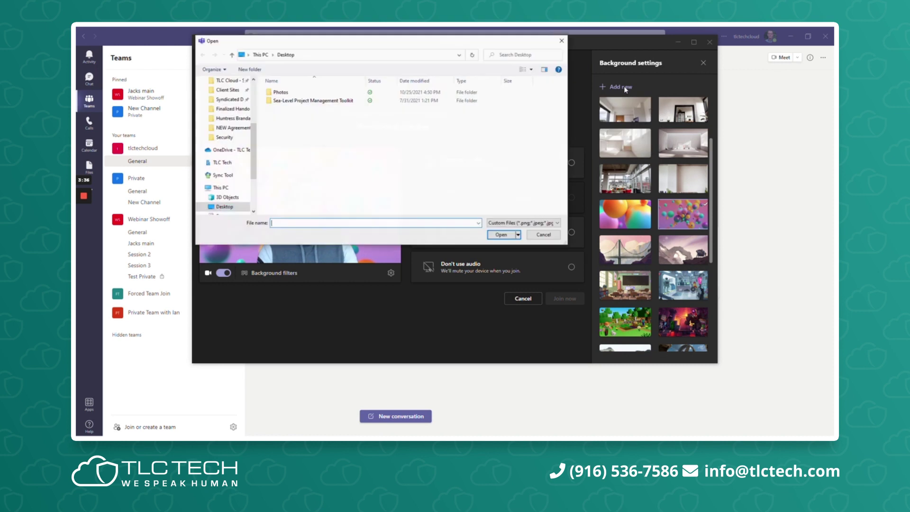
{"action": "double_click", "coordinate": [280, 92]}
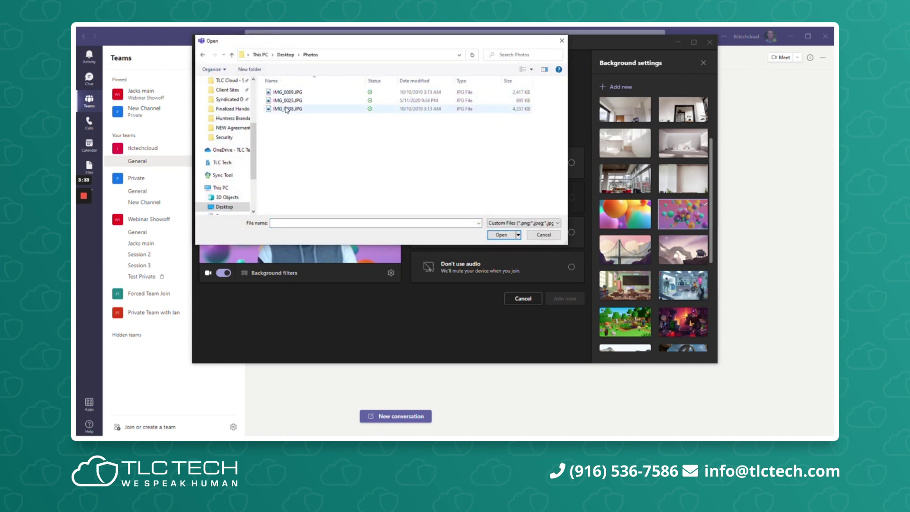
{"action": "left_click", "coordinate": [286, 110]}
{"action": "left_click", "coordinate": [506, 239]}
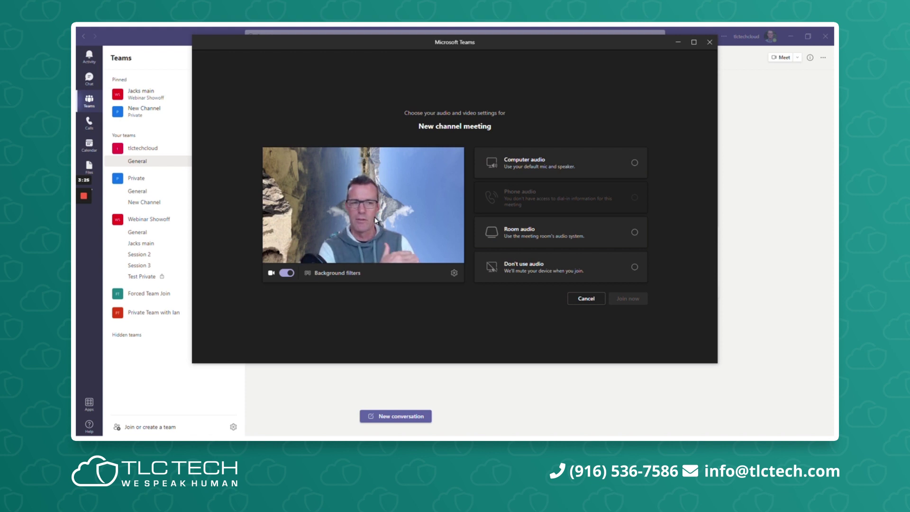
Step: Add IMG_0009.JPG from the Desktop's Photos folder as a custom background
{"action": "left_click", "coordinate": [325, 272]}
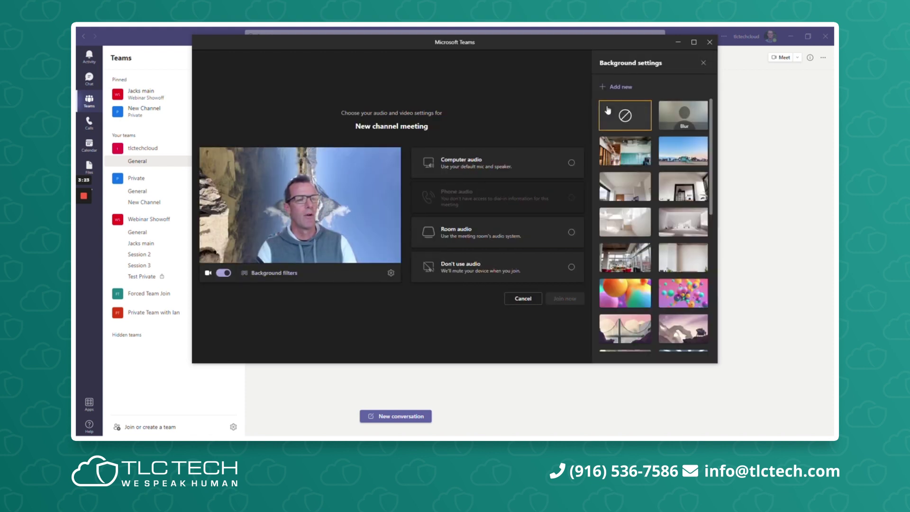
{"action": "left_click", "coordinate": [611, 88]}
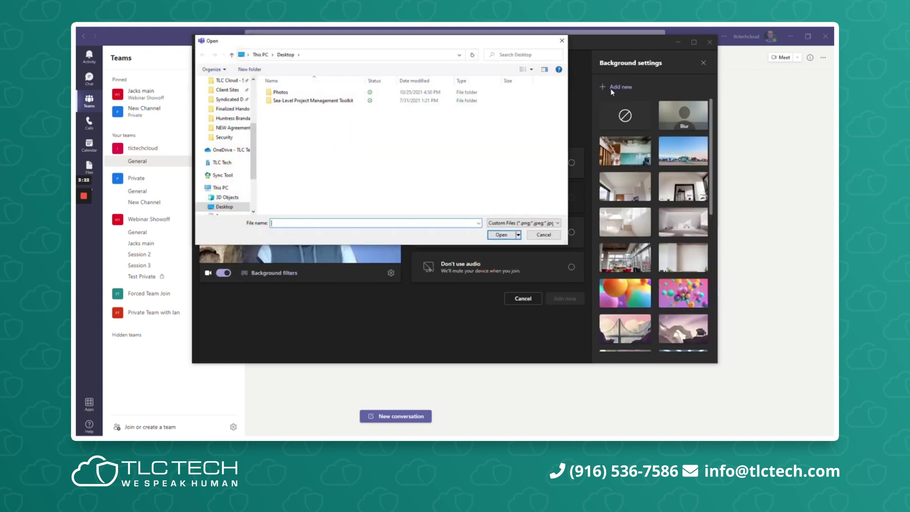
{"action": "double_click", "coordinate": [342, 92]}
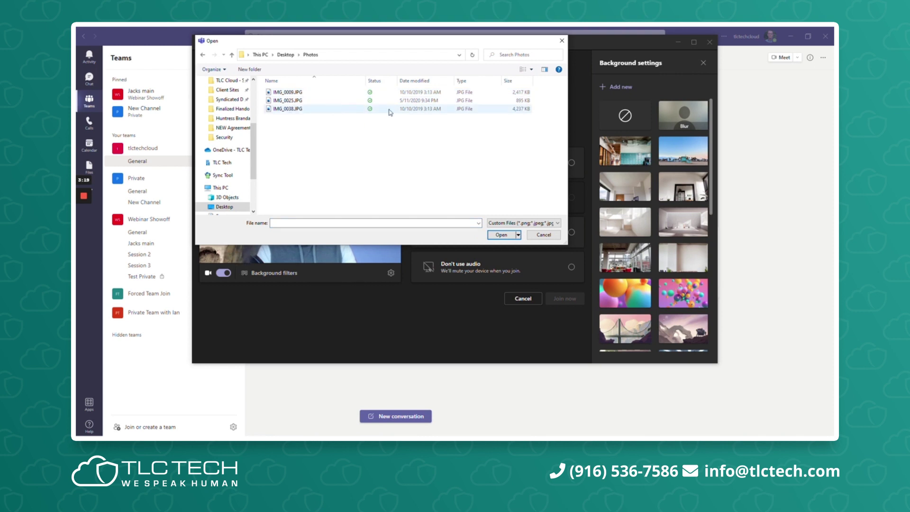
{"action": "left_click", "coordinate": [291, 93]}
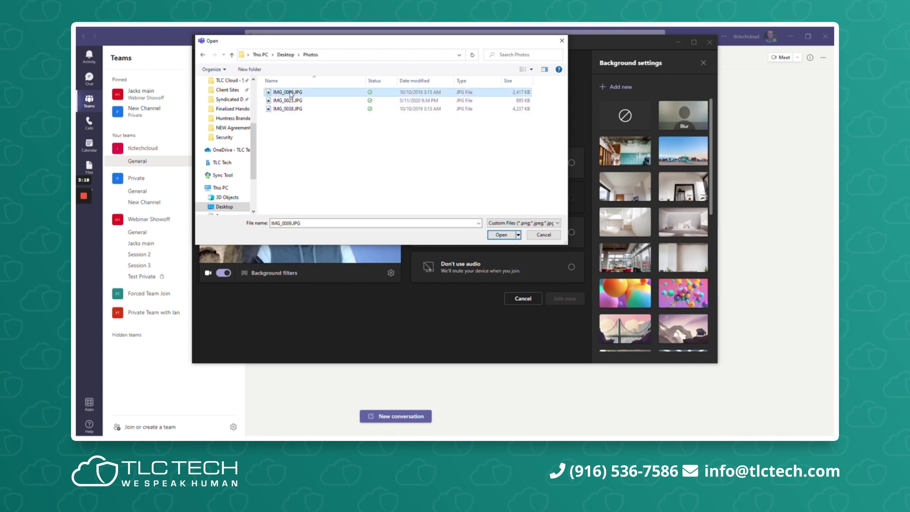
{"action": "left_click", "coordinate": [495, 233]}
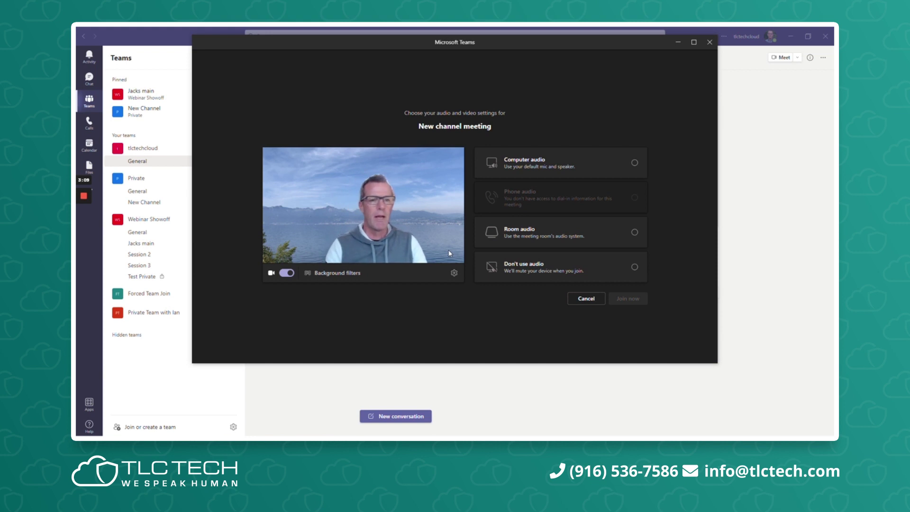
Step: Add IMG_0025.JPG from the Desktop's Photos folder as another custom background
{"action": "left_click", "coordinate": [341, 274]}
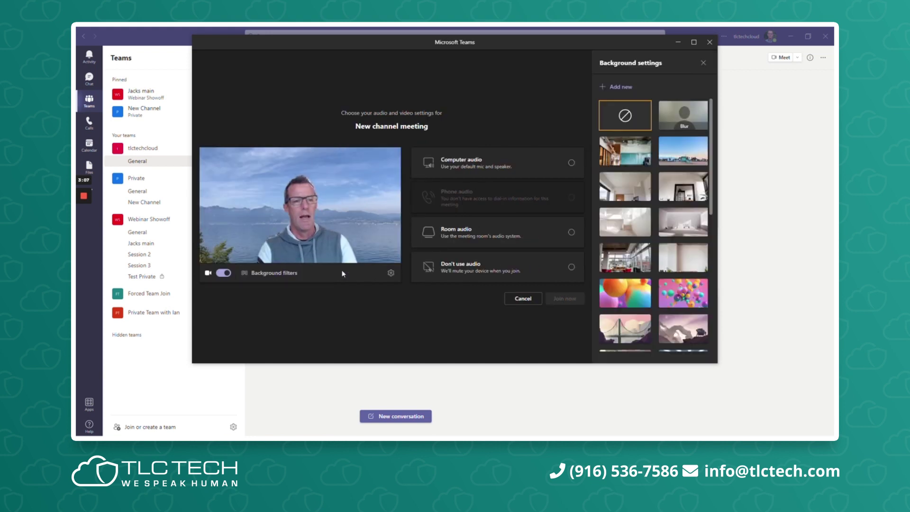
{"action": "left_click", "coordinate": [616, 88]}
{"action": "double_click", "coordinate": [297, 92]}
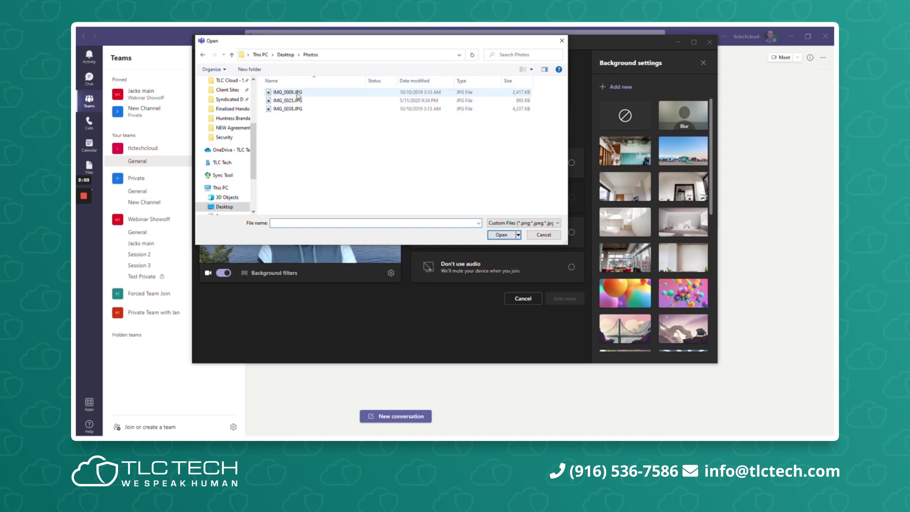
{"action": "double_click", "coordinate": [303, 100]}
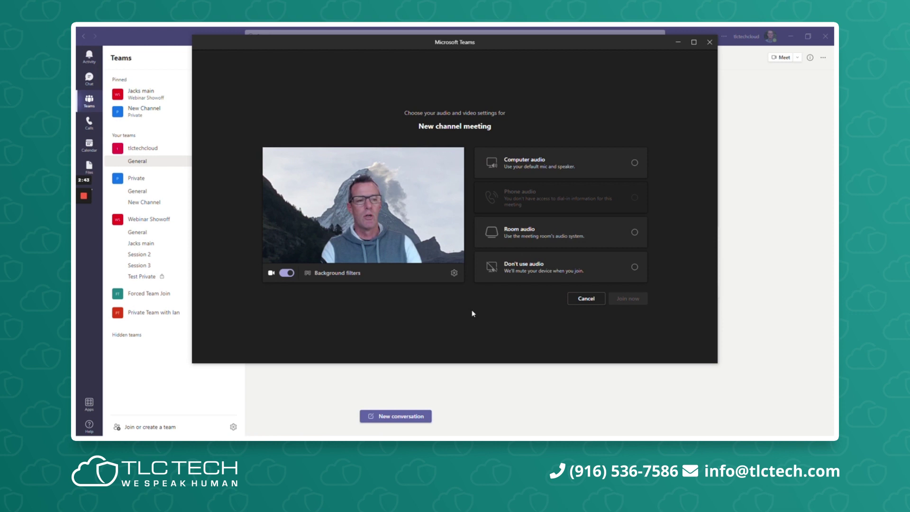
Step: Remove the sideways mountain reflection photo from the custom images at the end of the background list
{"action": "left_click", "coordinate": [333, 273]}
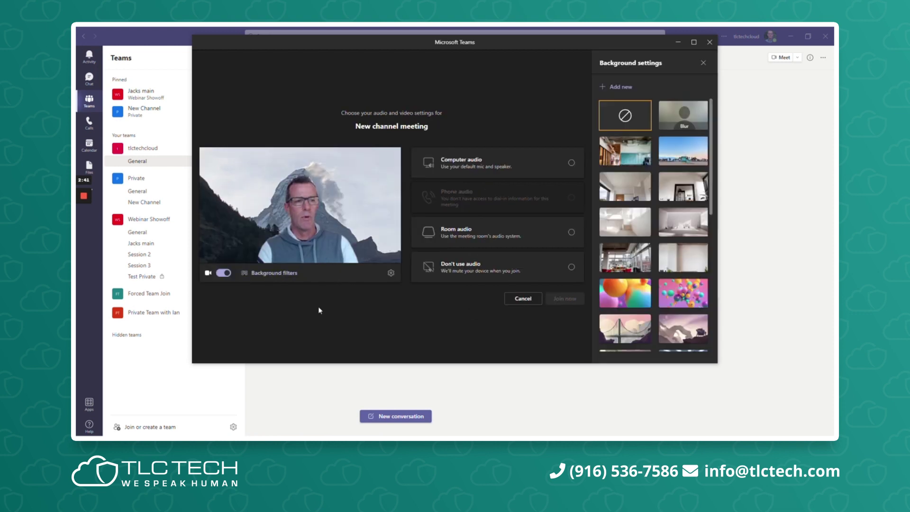
{"action": "scroll", "coordinate": [670, 269], "scroll_direction": "down", "scroll_amount": 5}
{"action": "scroll", "coordinate": [669, 268], "scroll_direction": "up", "scroll_amount": 5}
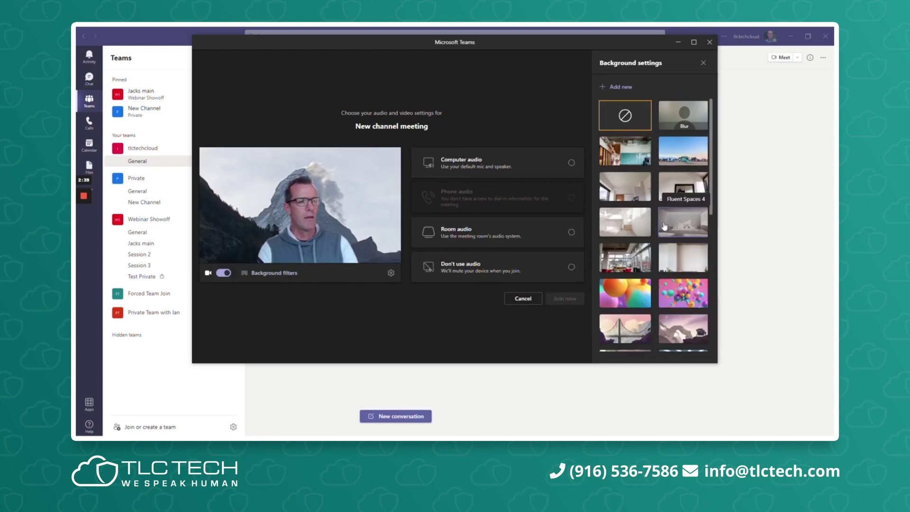
{"action": "scroll", "coordinate": [664, 226], "scroll_direction": "down", "scroll_amount": 5}
{"action": "scroll", "coordinate": [664, 221], "scroll_direction": "down", "scroll_amount": 3}
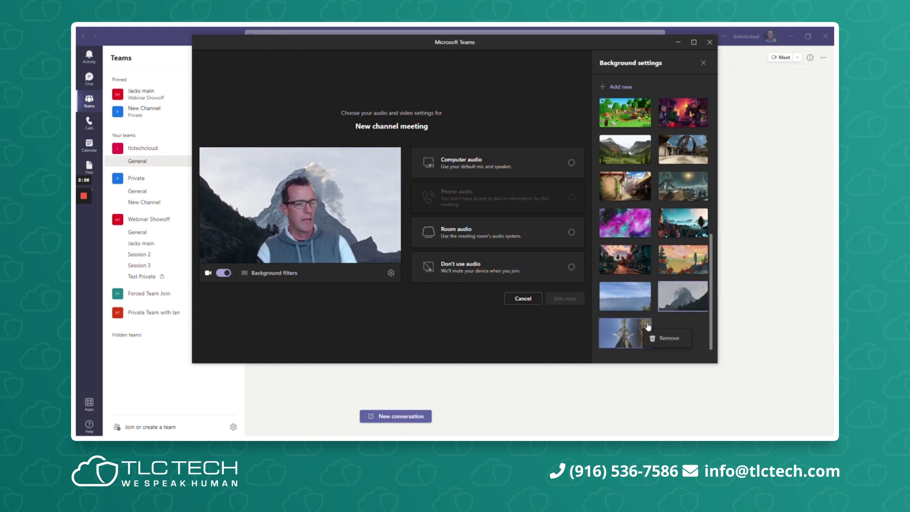
{"action": "left_click", "coordinate": [665, 339]}
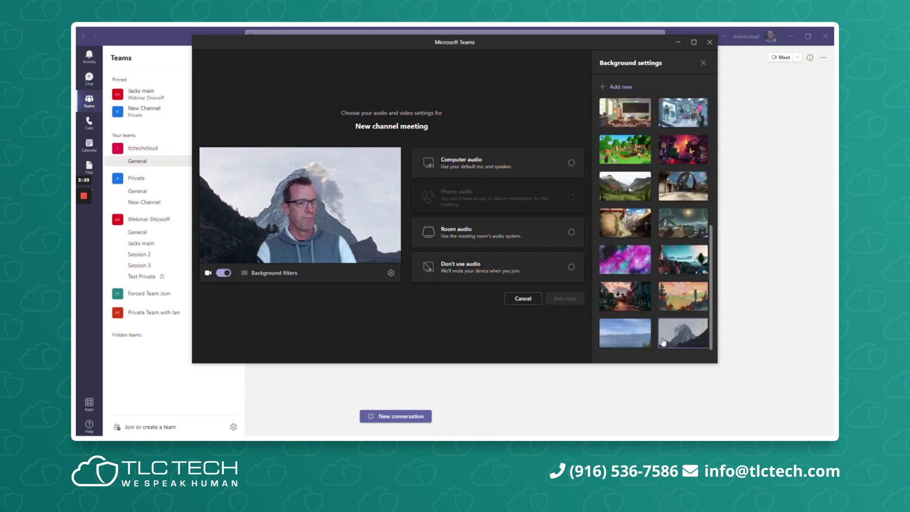
Step: Try the built-in EDU Background Galaxy, Obsidian Background 1, Halo Zenith Vista and Minecraft Background Dark images as the video background
{"action": "left_click", "coordinate": [647, 253]}
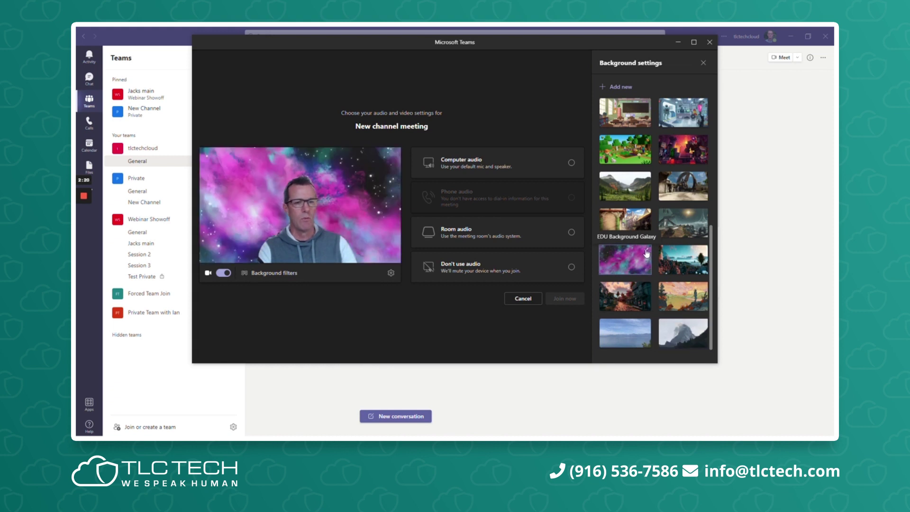
{"action": "left_click", "coordinate": [681, 264]}
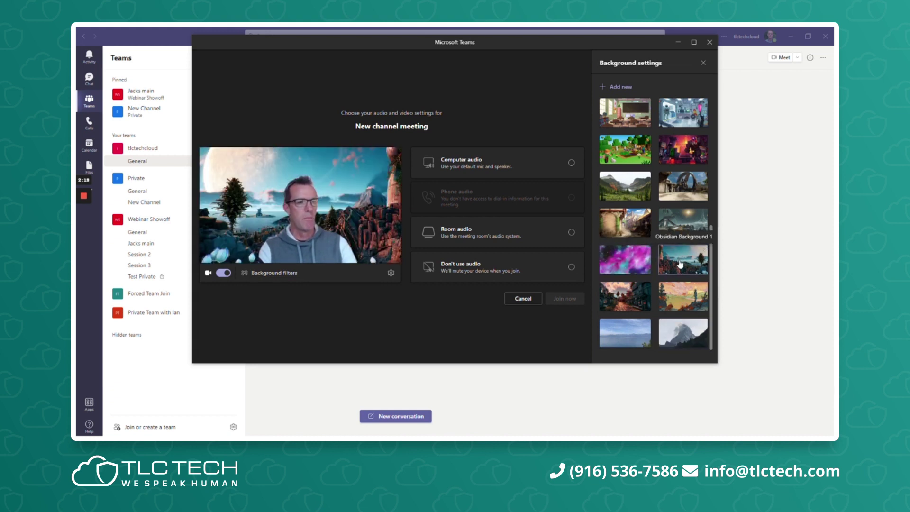
{"action": "left_click", "coordinate": [689, 223]}
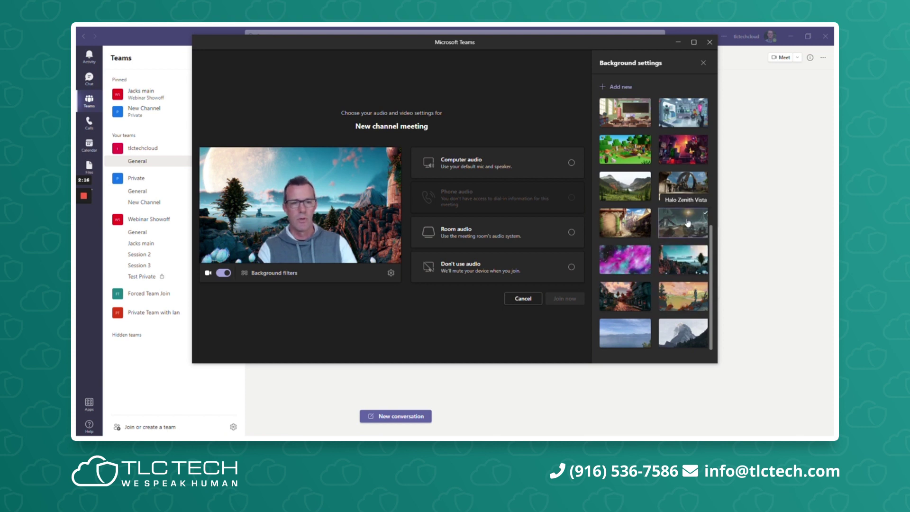
{"action": "left_click", "coordinate": [624, 218]}
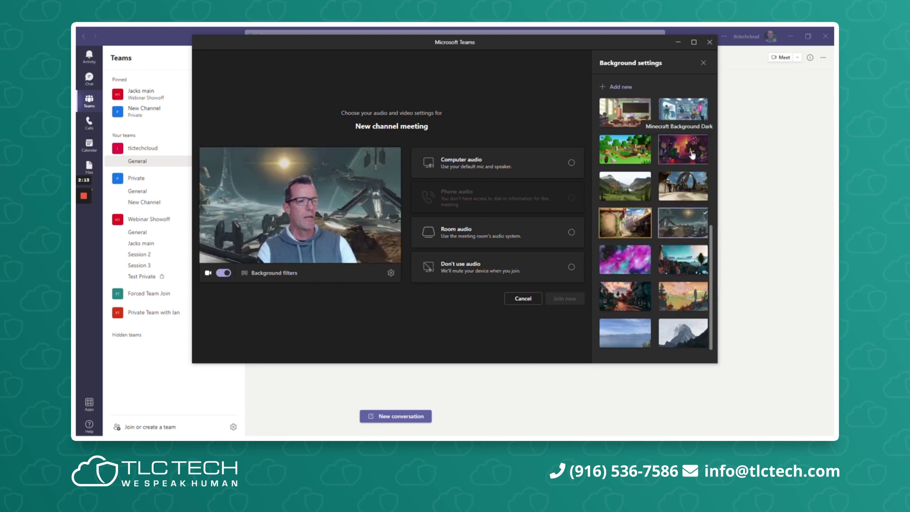
{"action": "left_click", "coordinate": [688, 150]}
Step: Try the EDU Background Lab image, the beach with palm trees and the Blur effect as the video background
{"action": "scroll", "coordinate": [667, 204], "scroll_direction": "up", "scroll_amount": 2}
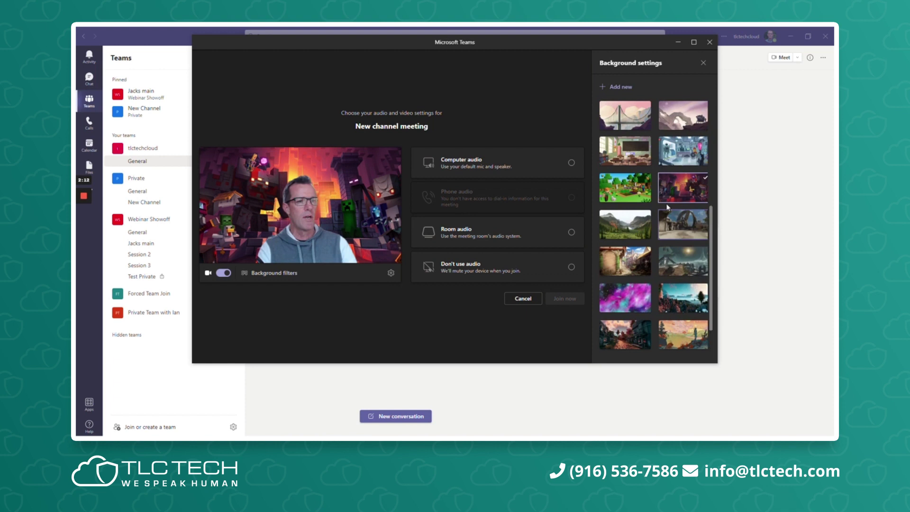
{"action": "left_click", "coordinate": [629, 227]}
{"action": "left_click", "coordinate": [695, 199]}
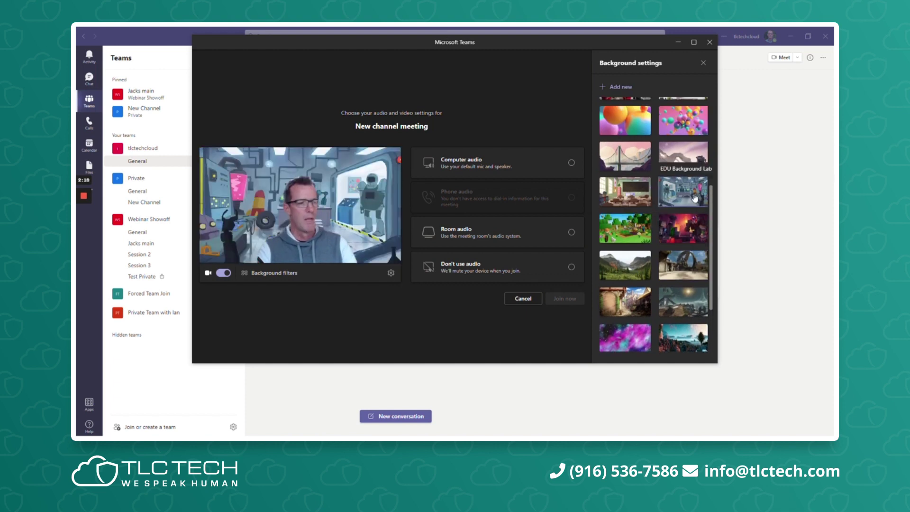
{"action": "scroll", "coordinate": [655, 234], "scroll_direction": "up", "scroll_amount": 4}
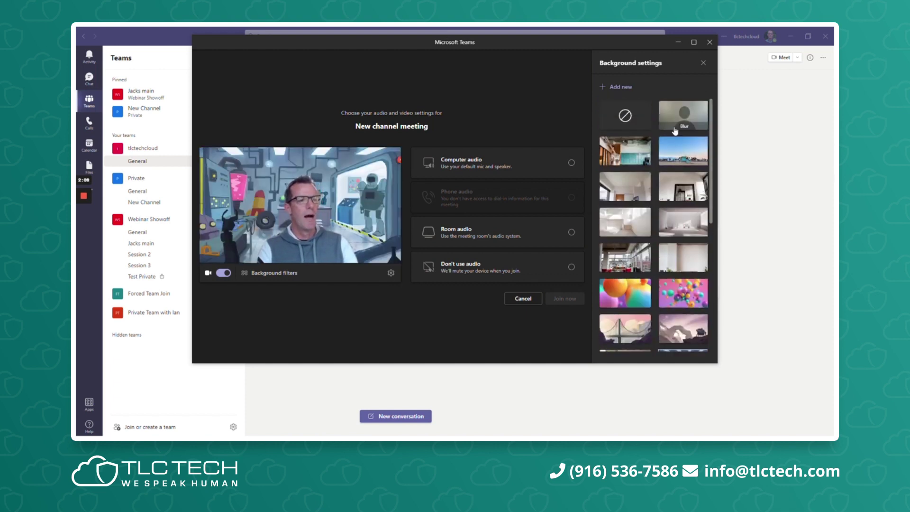
{"action": "left_click", "coordinate": [677, 157]}
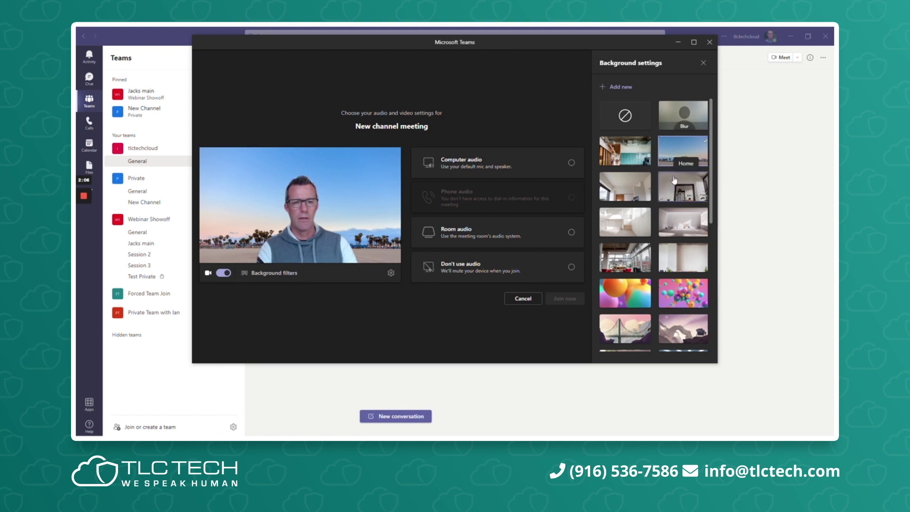
{"action": "left_click", "coordinate": [685, 120]}
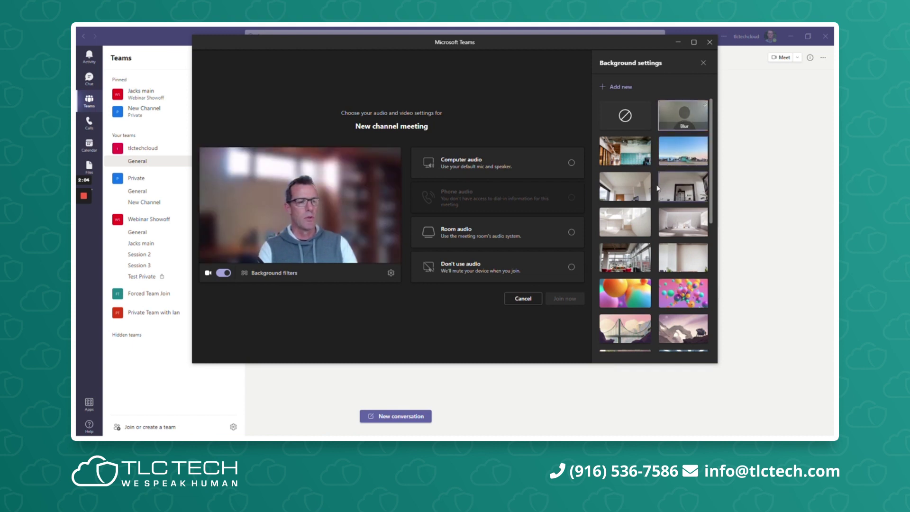
Step: Try the custom mountain photo IMG_0025, apply the custom lake photo IMG_0009 instead, and close the background settings
{"action": "scroll", "coordinate": [646, 192], "scroll_direction": "down", "scroll_amount": 10}
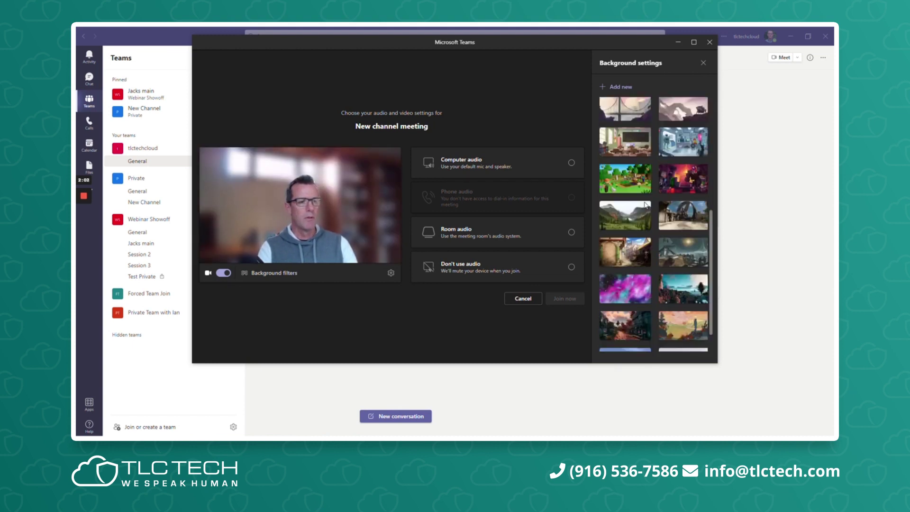
{"action": "left_click", "coordinate": [688, 342]}
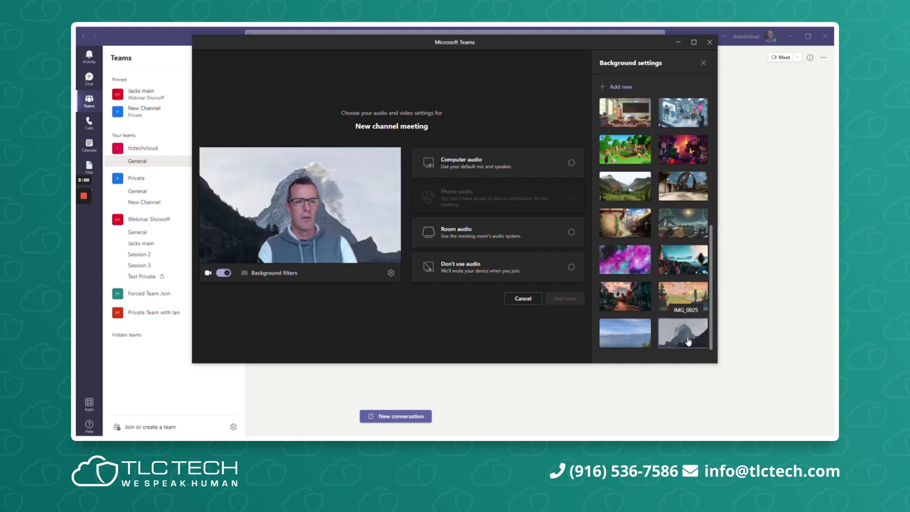
{"action": "left_click", "coordinate": [636, 336]}
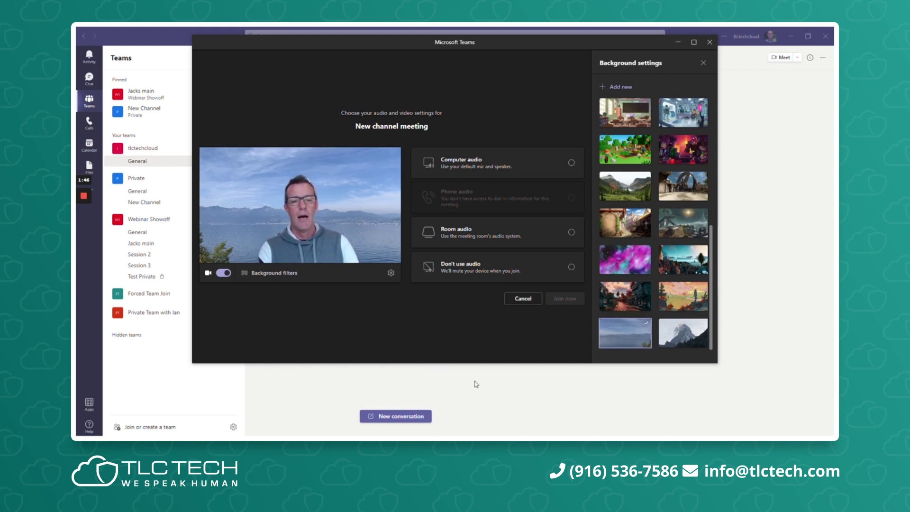
{"action": "left_click", "coordinate": [703, 64]}
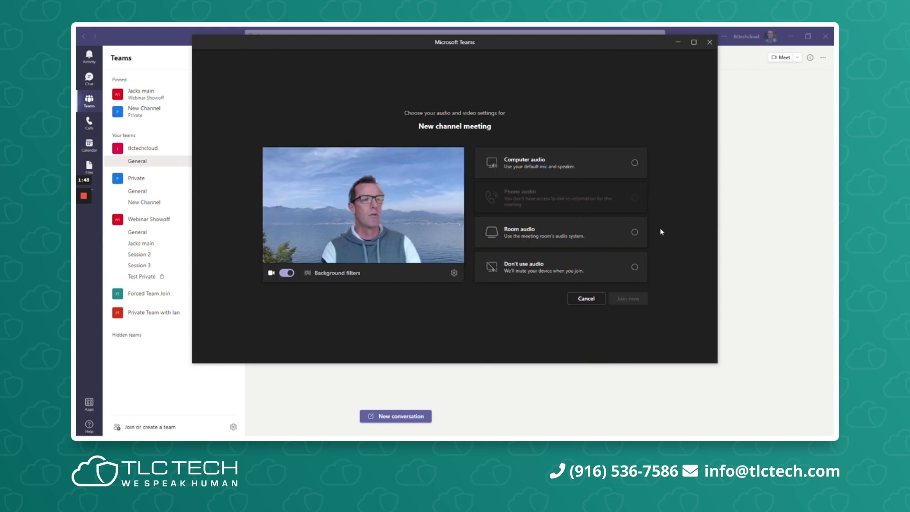
Step: Reopen the background settings and switch between the custom photos IMG_0025 and IMG_0009, ending on the lake photo IMG_0009
{"action": "left_click", "coordinate": [345, 278]}
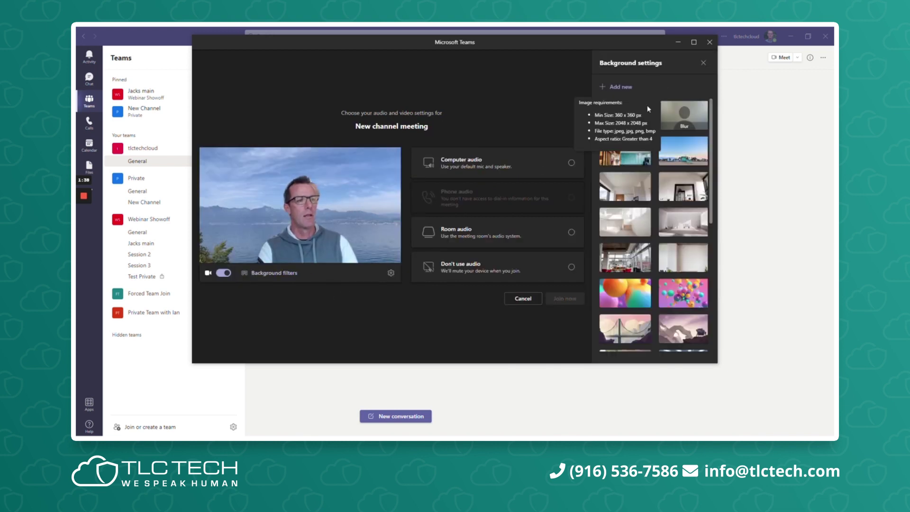
{"action": "scroll", "coordinate": [665, 330], "scroll_direction": "down", "scroll_amount": 10}
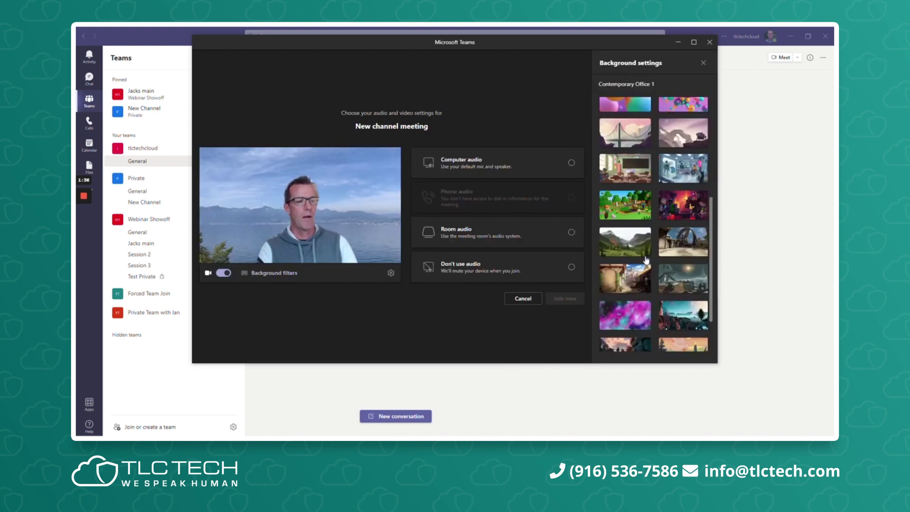
{"action": "left_click", "coordinate": [673, 332]}
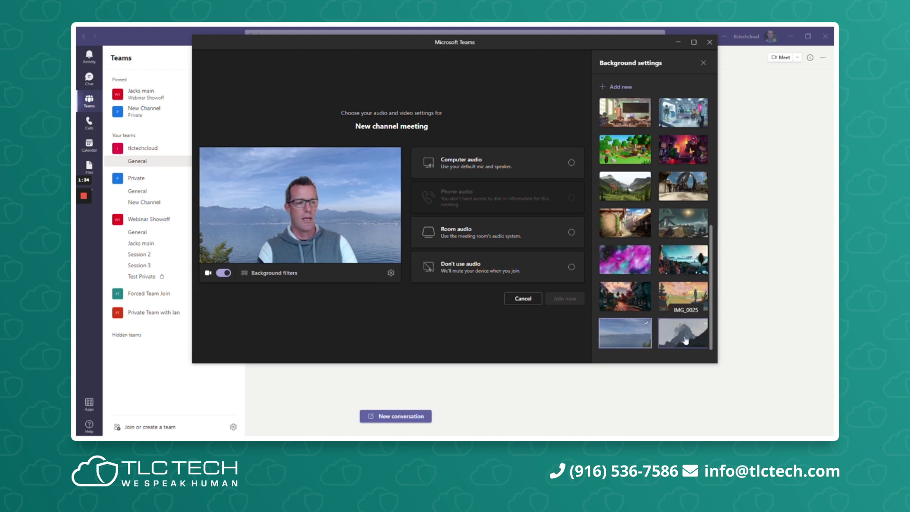
{"action": "left_click", "coordinate": [645, 338]}
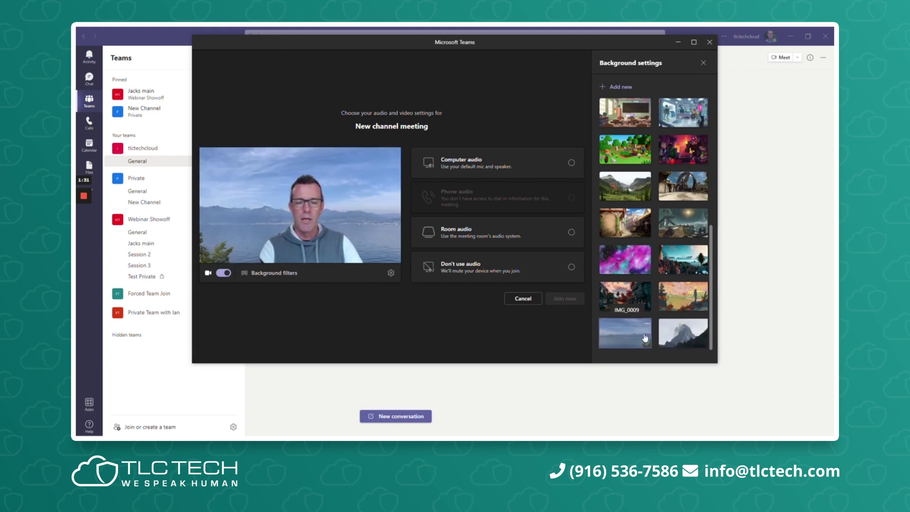